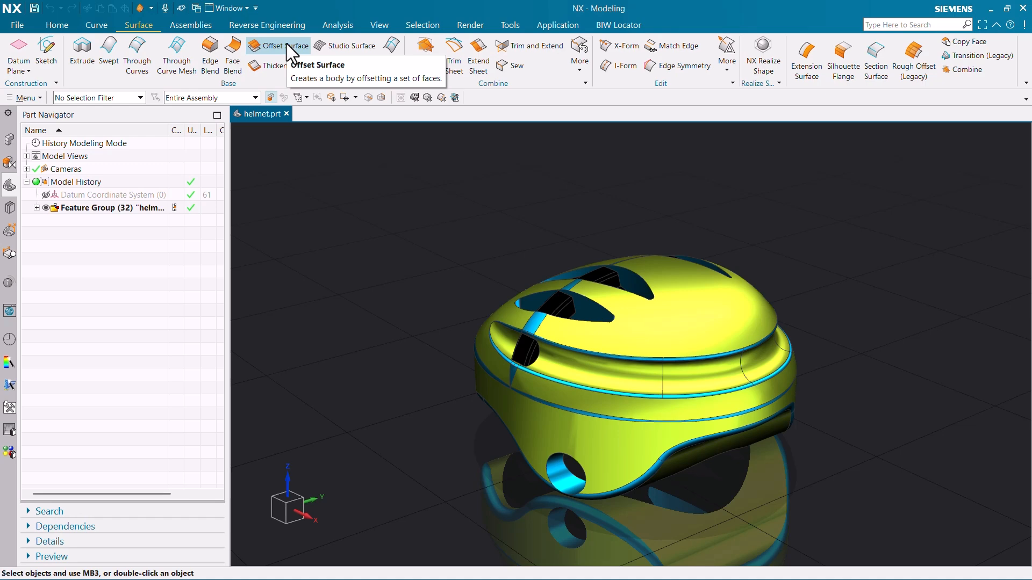
Create a 0.4 in offset surface from the helmet's rear top face and the four faces of the groove below it.
left_click(286, 45)
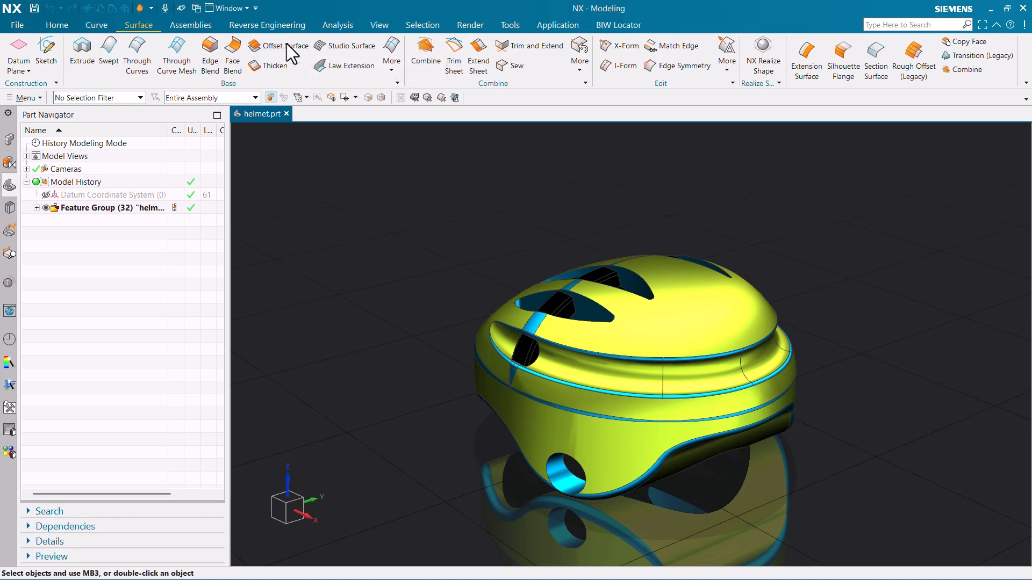
left_click(663, 306)
scroll(670, 322, "up", 5)
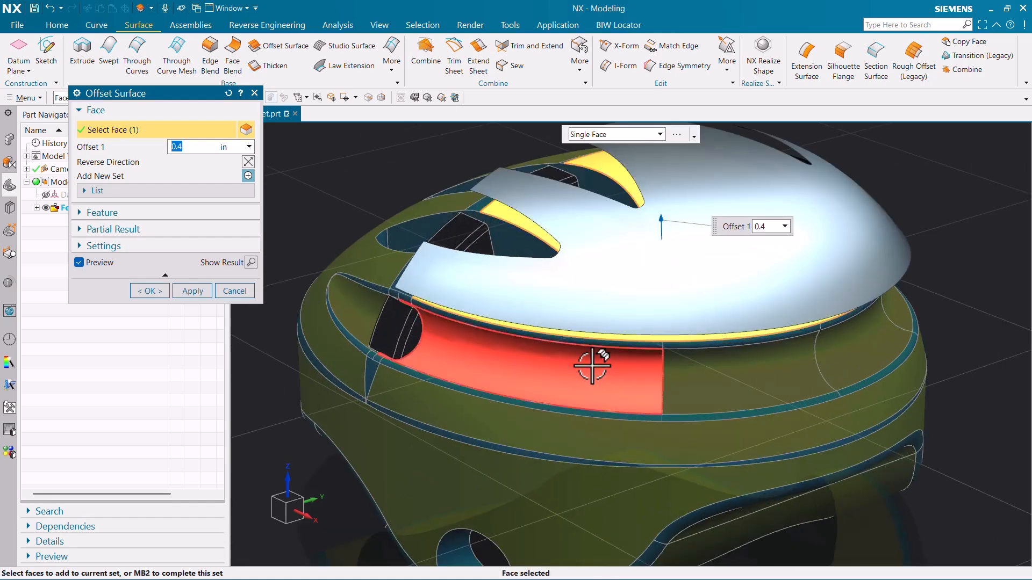
scroll(549, 342, "down", 3)
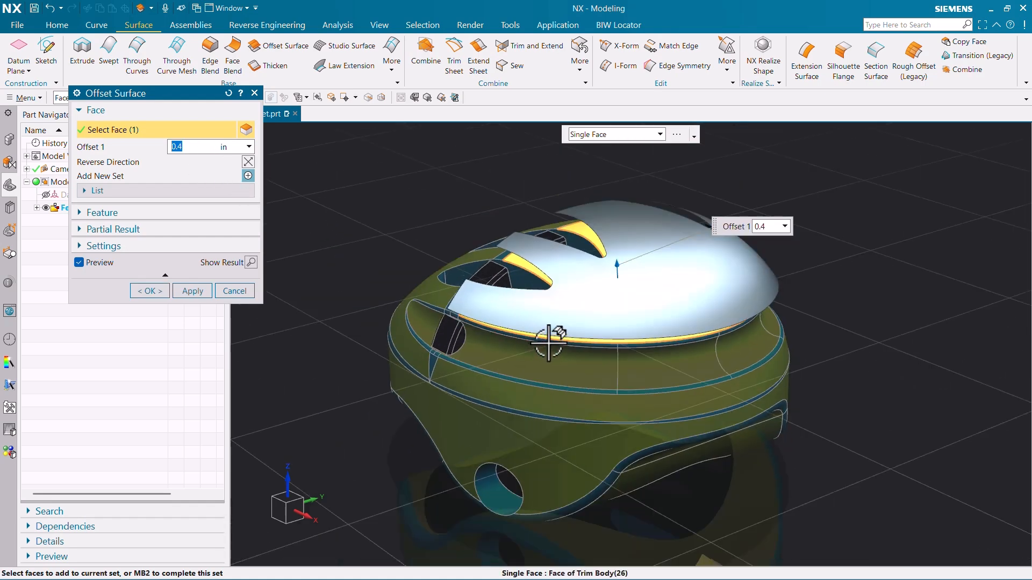
left_click(585, 363)
left_click(645, 352)
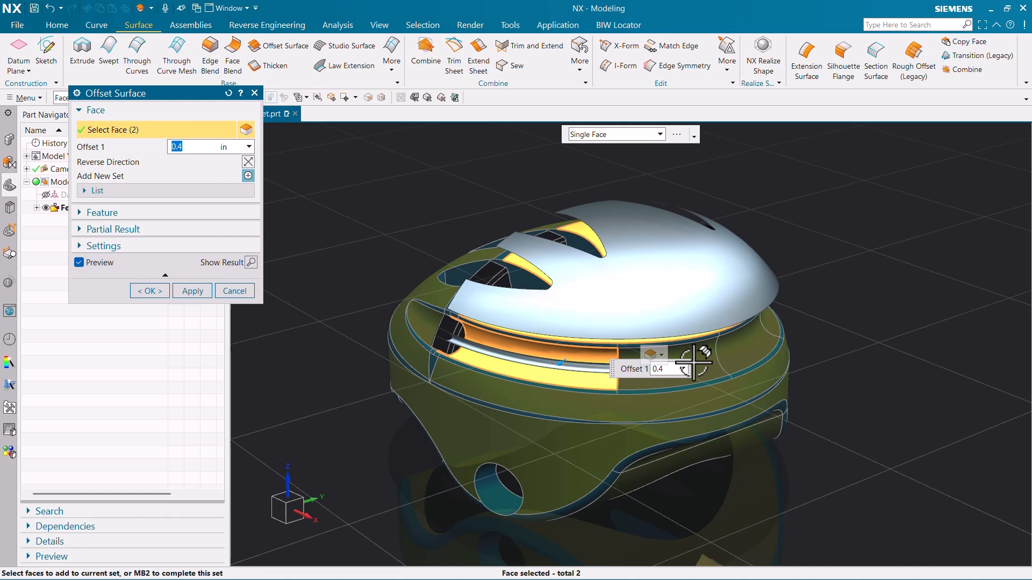
left_click(736, 358)
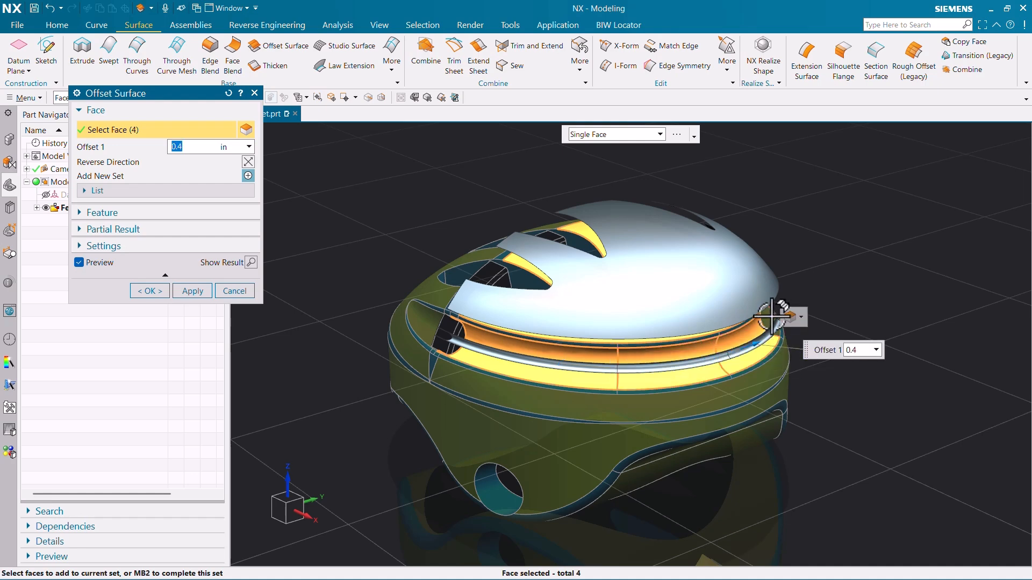
left_click(779, 299)
middle_click_drag(604, 295, 642, 299)
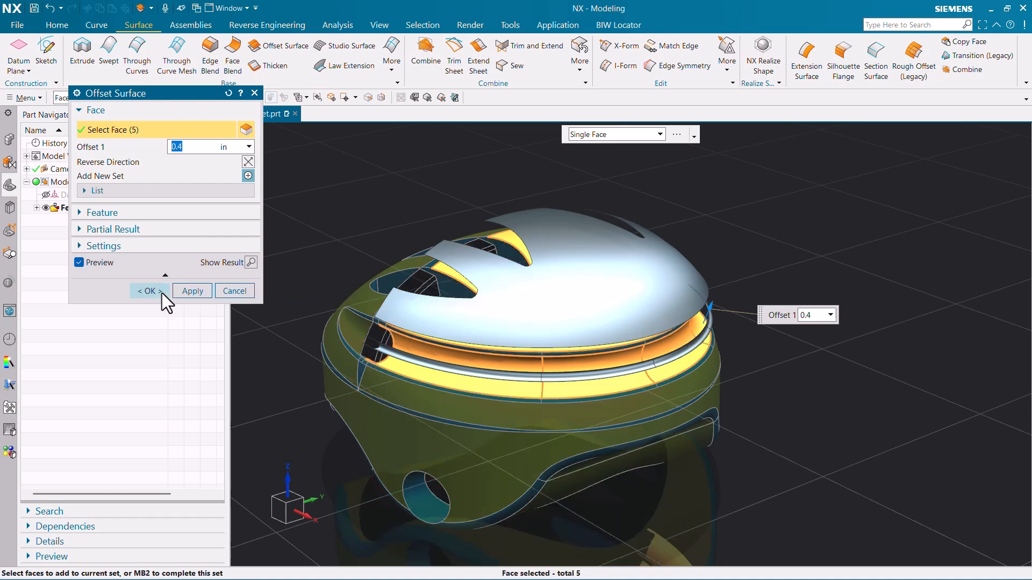
left_click(163, 292)
Change the new offset surface's display color to purple.
left_click(90, 225)
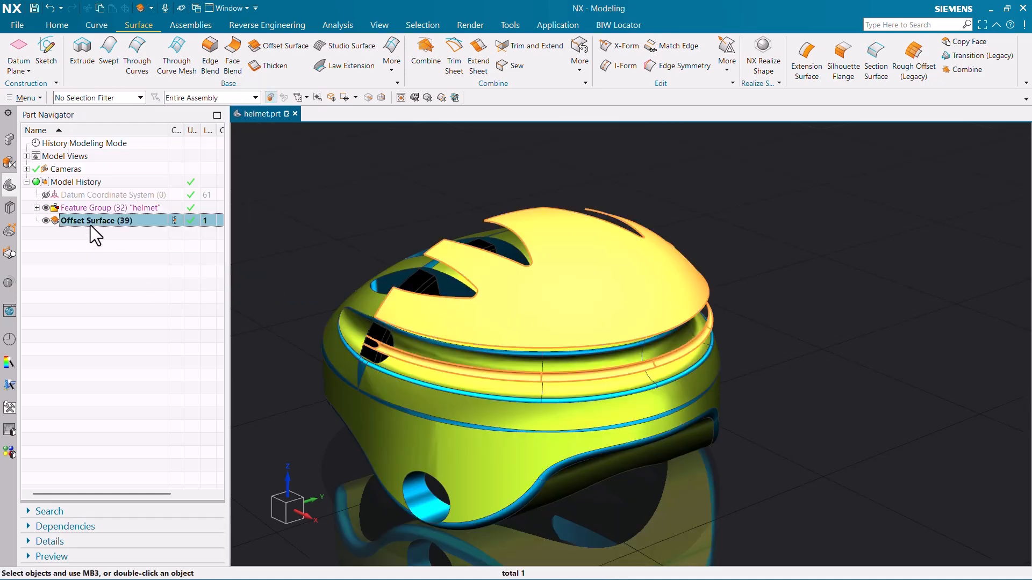
key("ctrl+j")
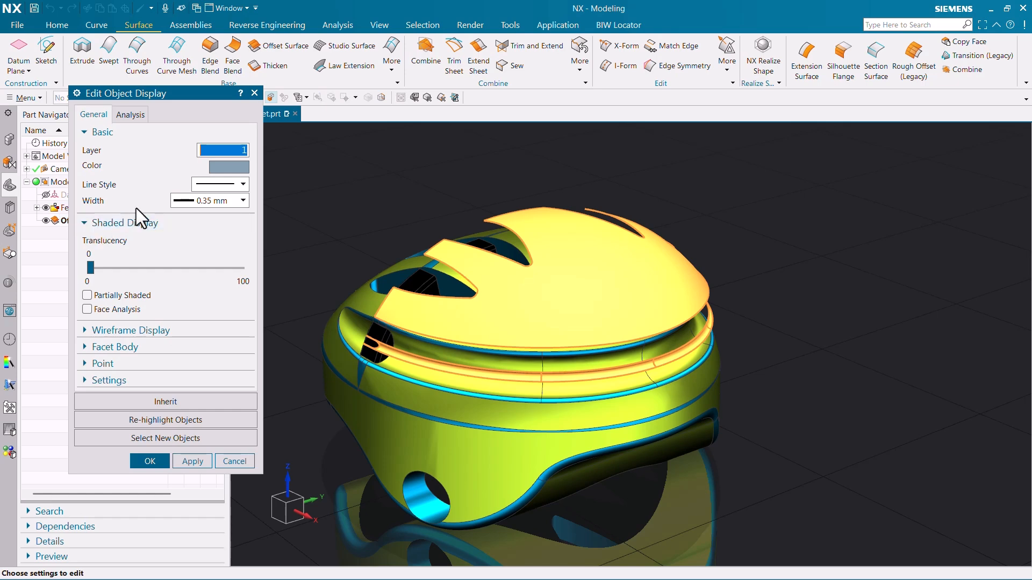
left_click(217, 168)
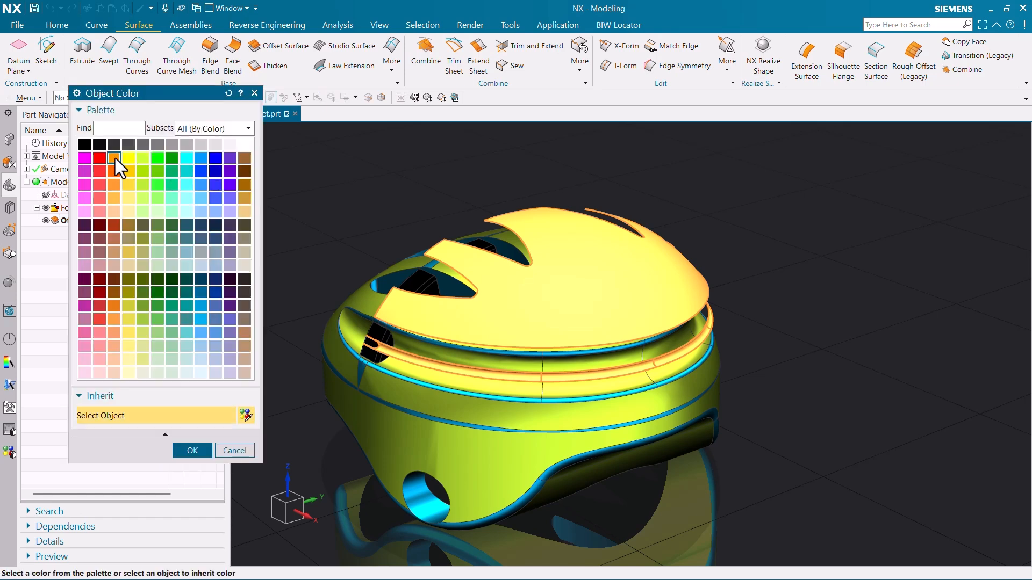
left_click(114, 158)
left_click(230, 157)
left_click(203, 450)
left_click(147, 461)
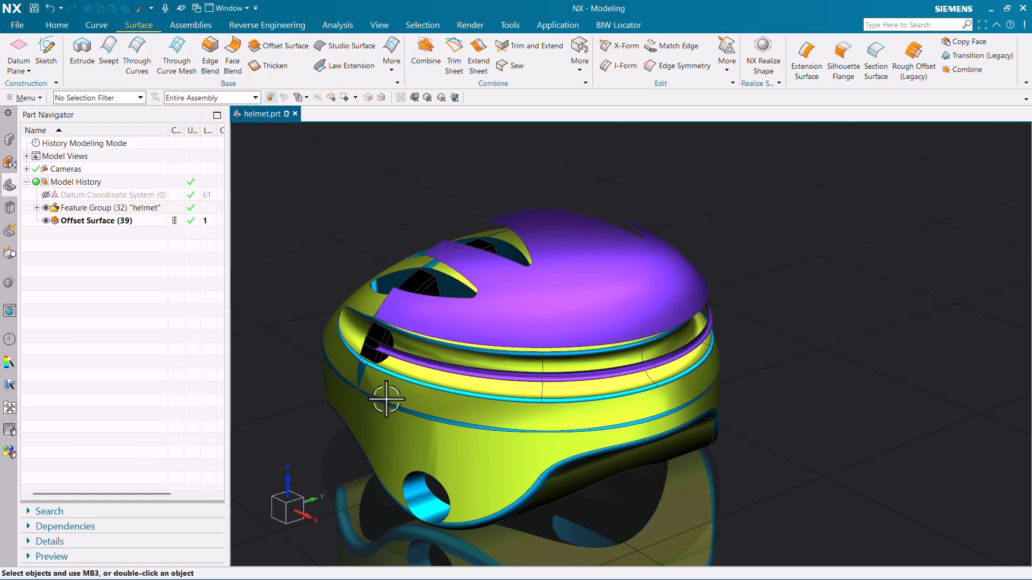
Start a Variable Offset with its settings reset to defaults and choose the helmet's large front top face.
scroll(387, 391, "down", 3)
scroll(518, 315, "up", 5)
middle_click_drag(518, 317, 672, 240)
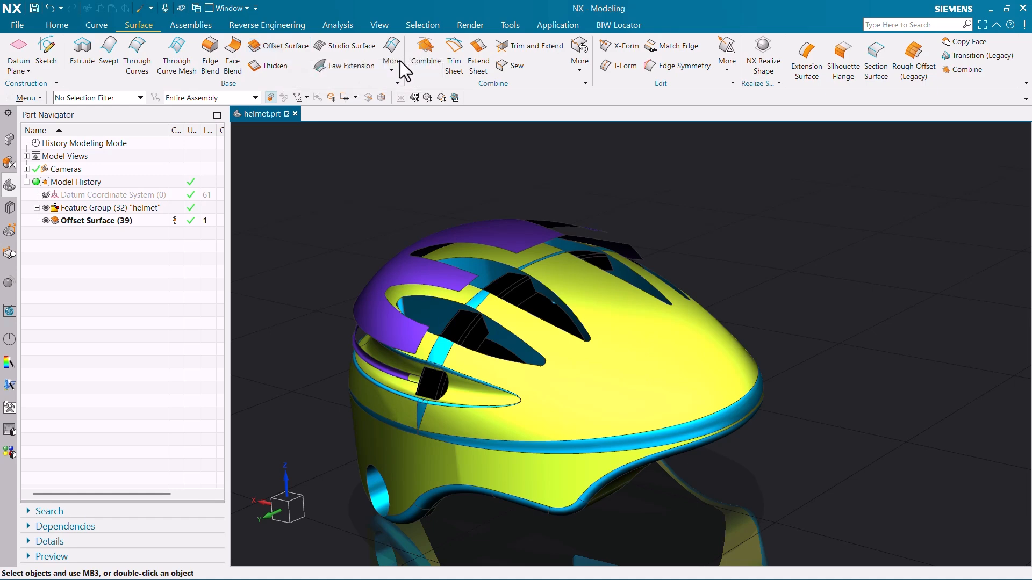
left_click(395, 60)
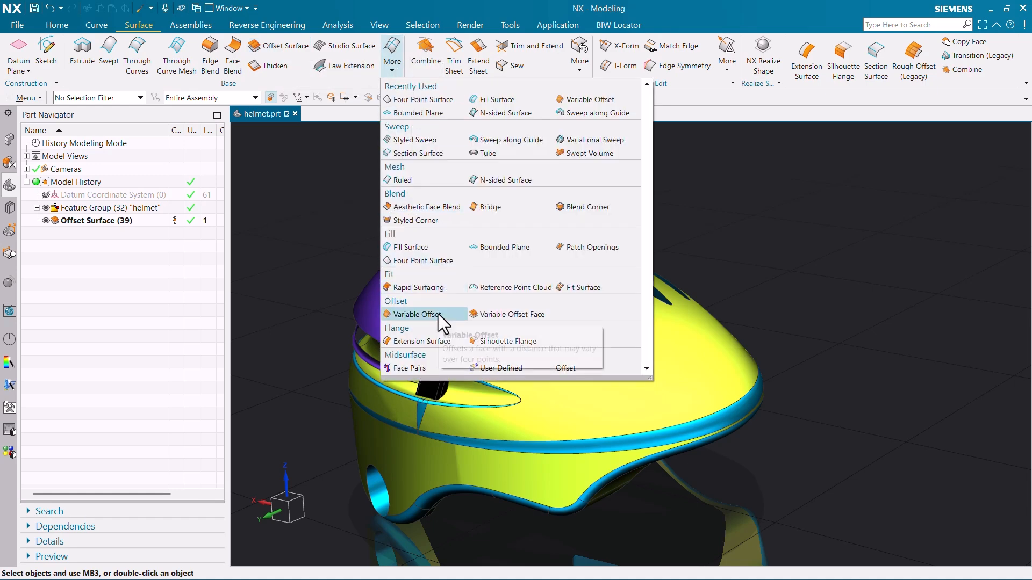
left_click(152, 27)
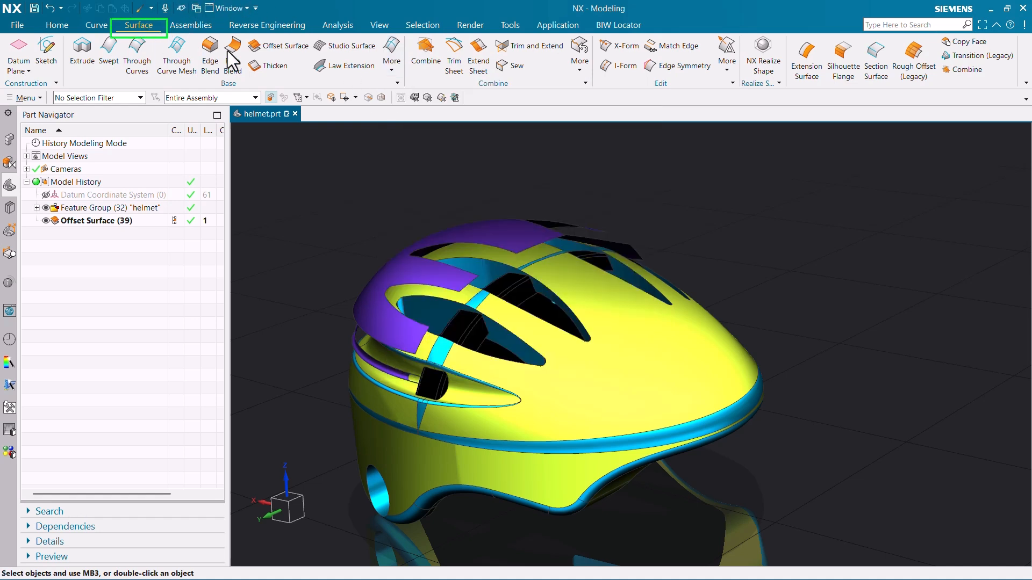
left_click(389, 65)
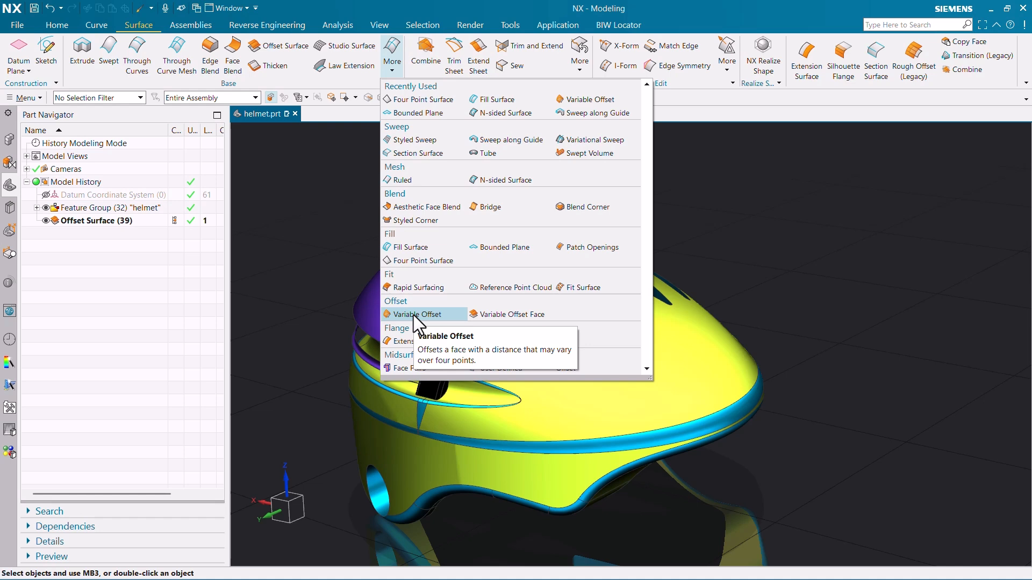
left_click(414, 315)
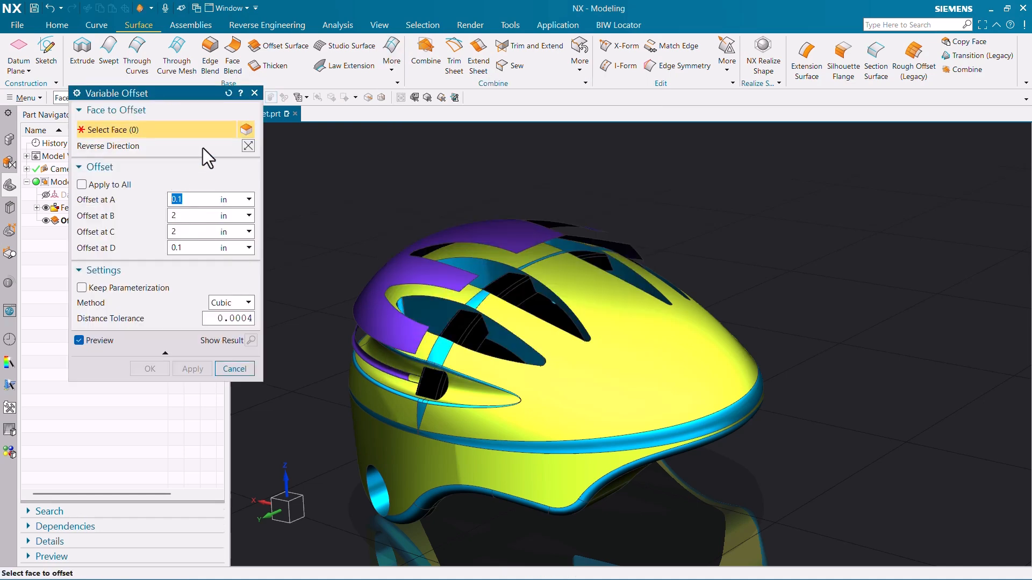
left_click(228, 93)
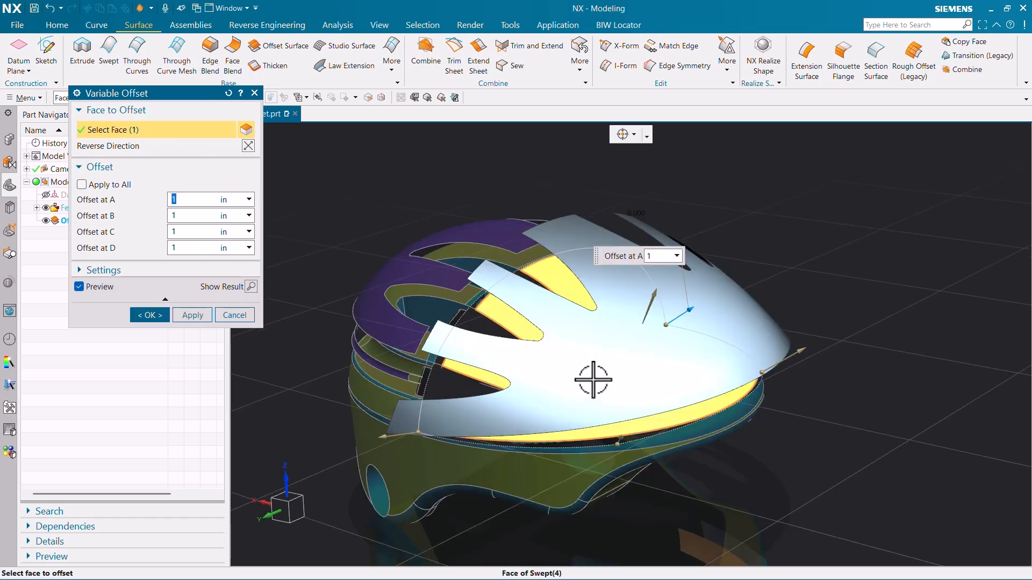
Set the variable offset distances at points A and D to 0.1 in.
middle_click_drag(592, 380, 586, 325)
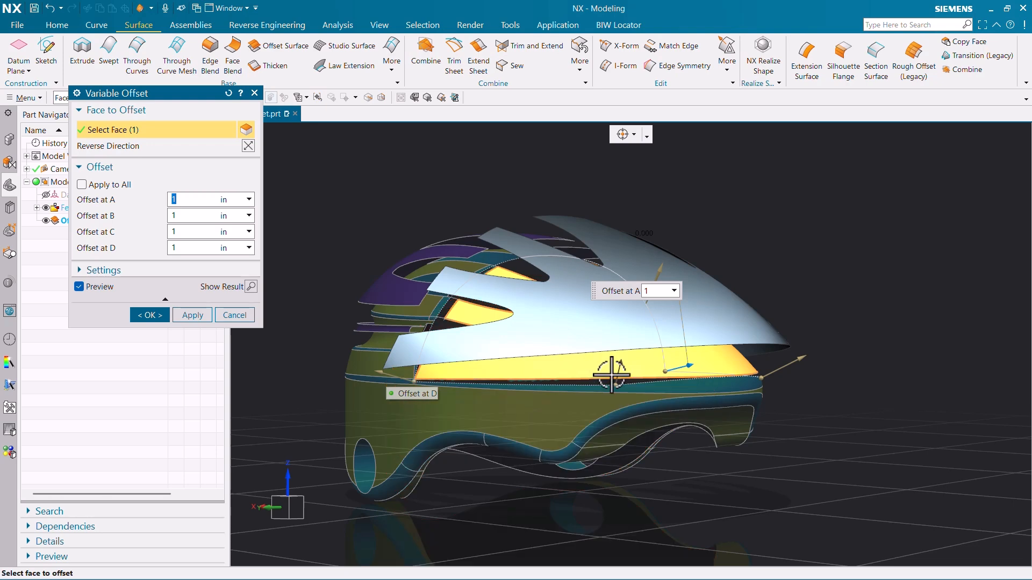
middle_click_drag(619, 377, 516, 371)
scroll(484, 356, "down", 3)
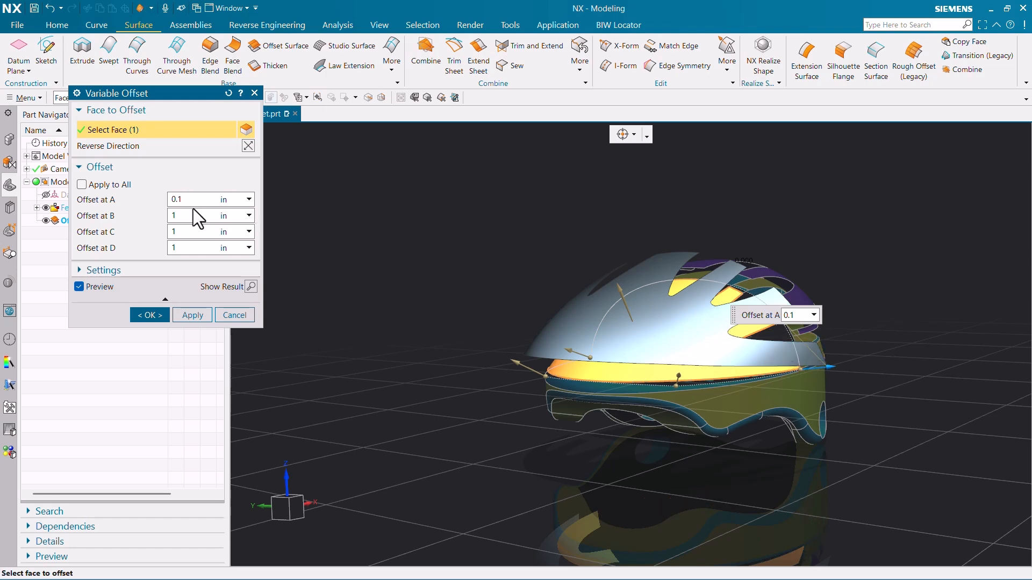
key("Return")
mouse_move(605, 344)
middle_mouse_down()
mouse_move(595, 362)
mouse_move(628, 365)
mouse_move(604, 369)
mouse_move(591, 350)
middle_mouse_up()
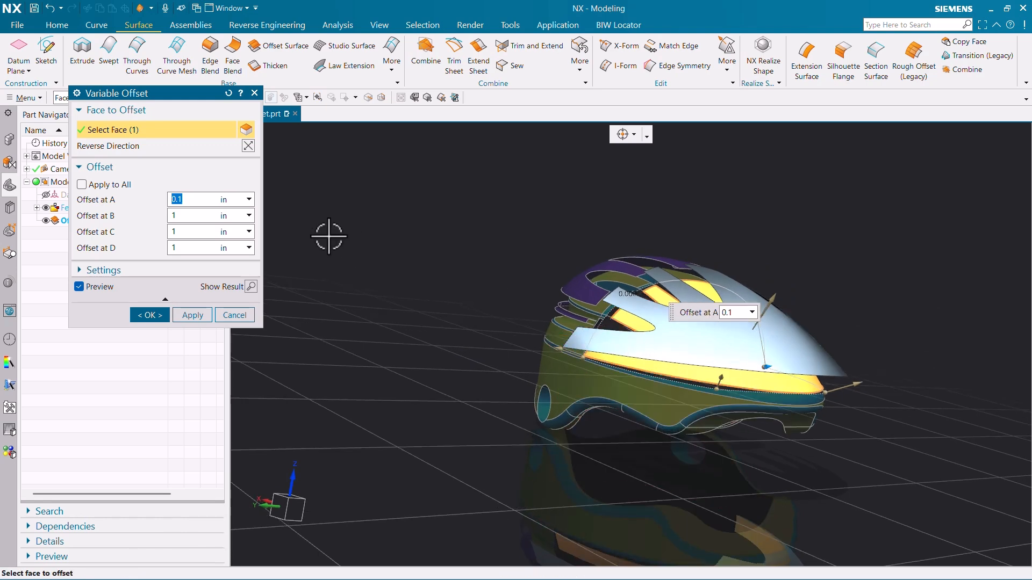
left_click(200, 247)
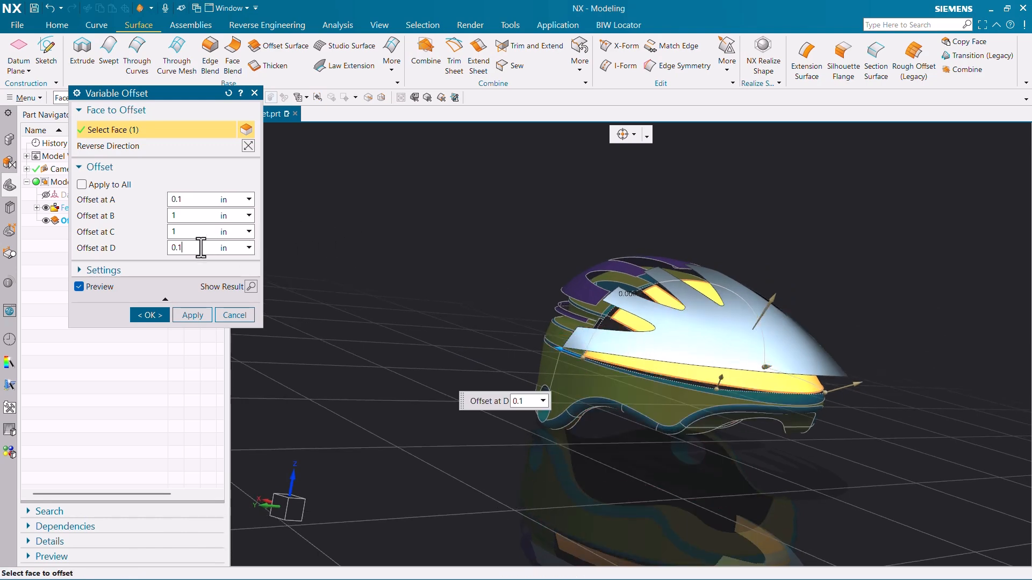
key("Return")
Set the variable offset distances at points C and B to 2 in and create the sheet.
middle_click_drag(438, 295, 482, 329)
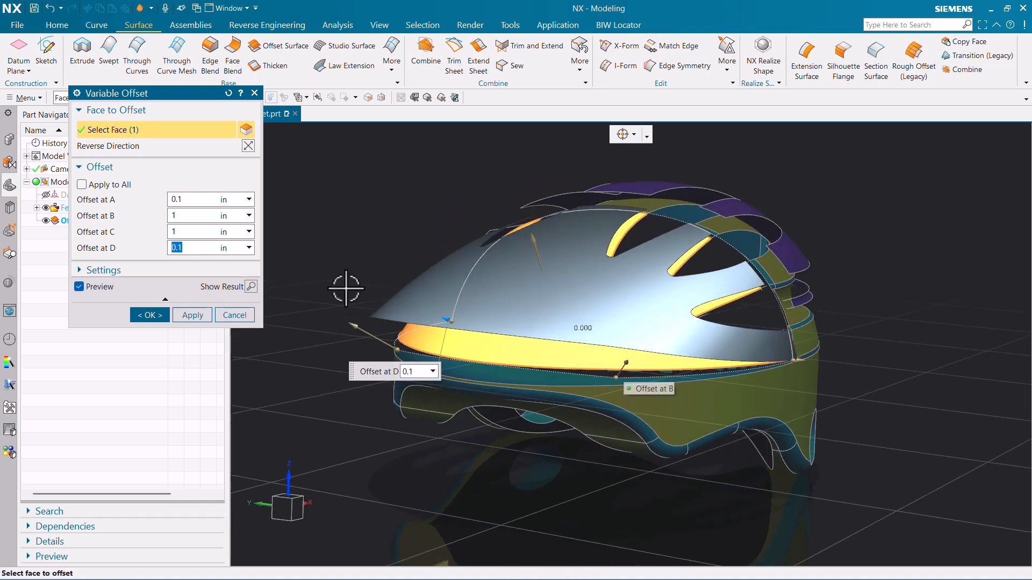
left_click(202, 232)
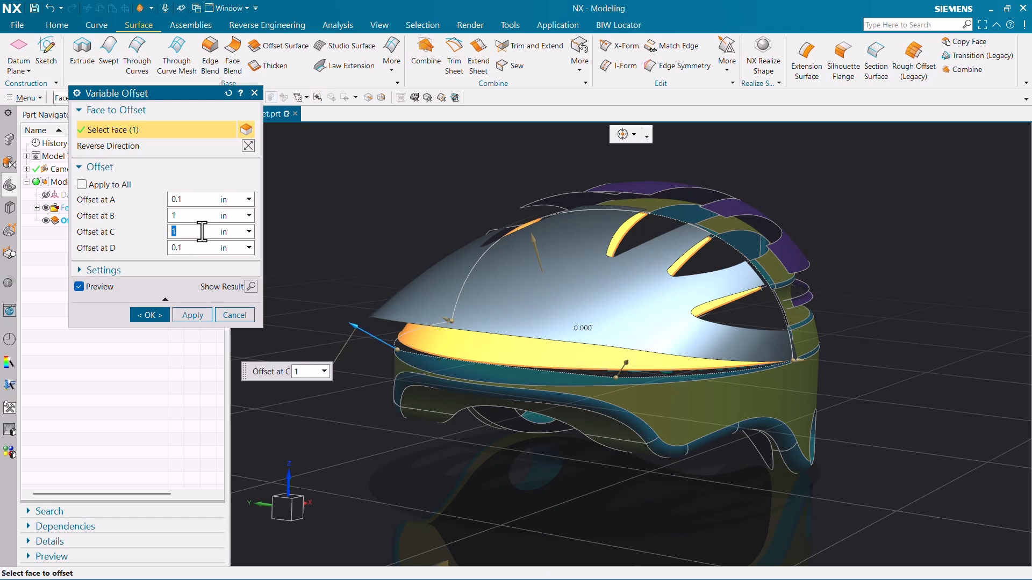
type("2")
key("Return")
left_click(202, 216)
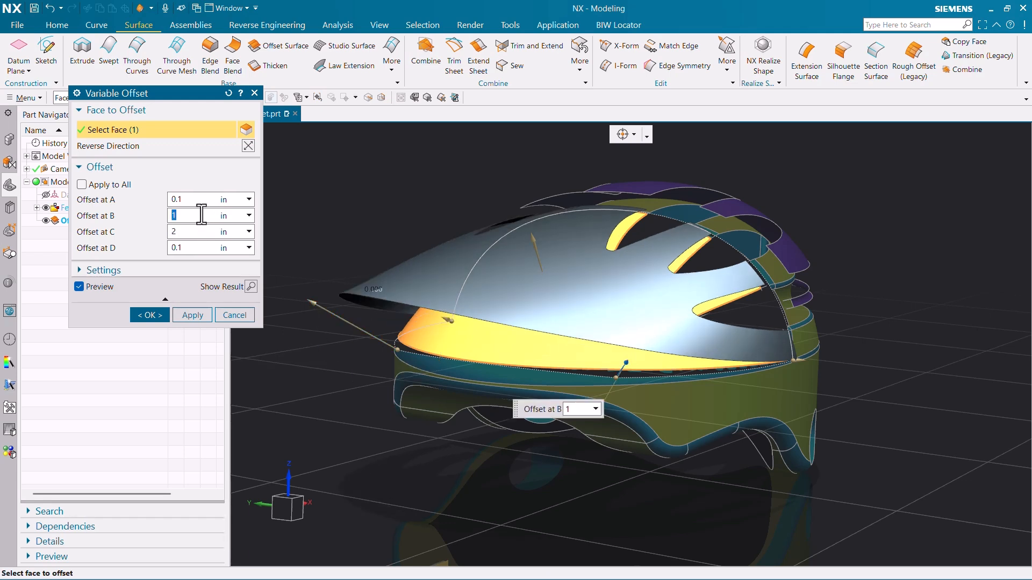
type("2")
key("Return")
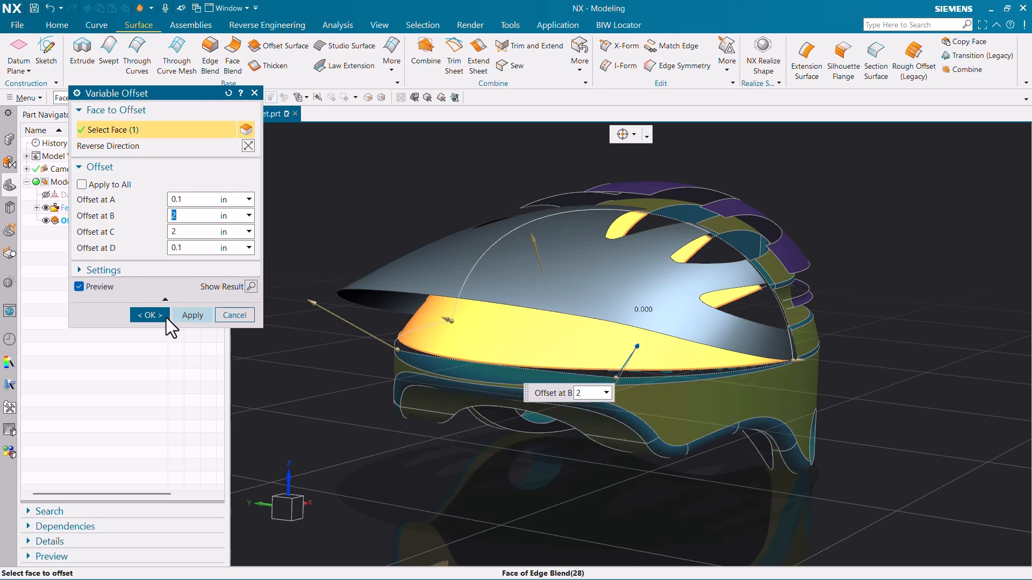
left_click(147, 315)
Examine the front variable offset sheet from below, from the side and in the top view.
middle_click_drag(634, 357, 675, 338)
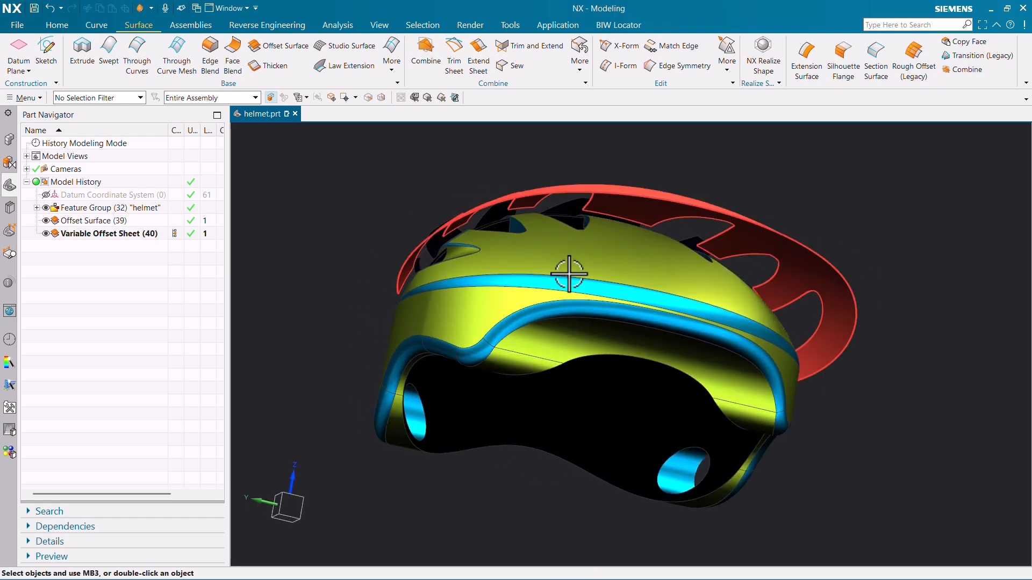
middle_click_drag(574, 274, 524, 284)
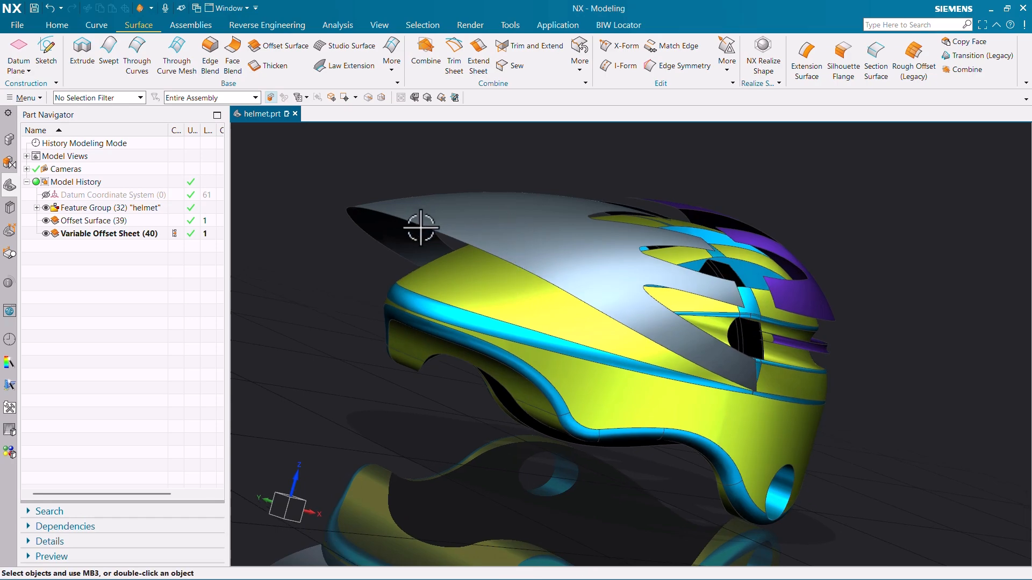
middle_click_drag(742, 391, 697, 454)
scroll(627, 417, "down", 3)
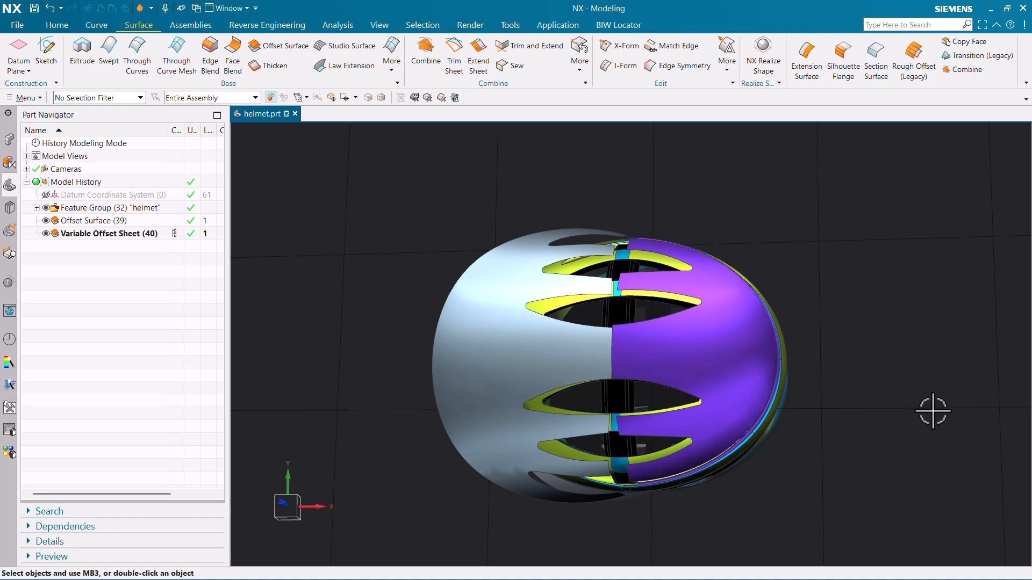
key("F8")
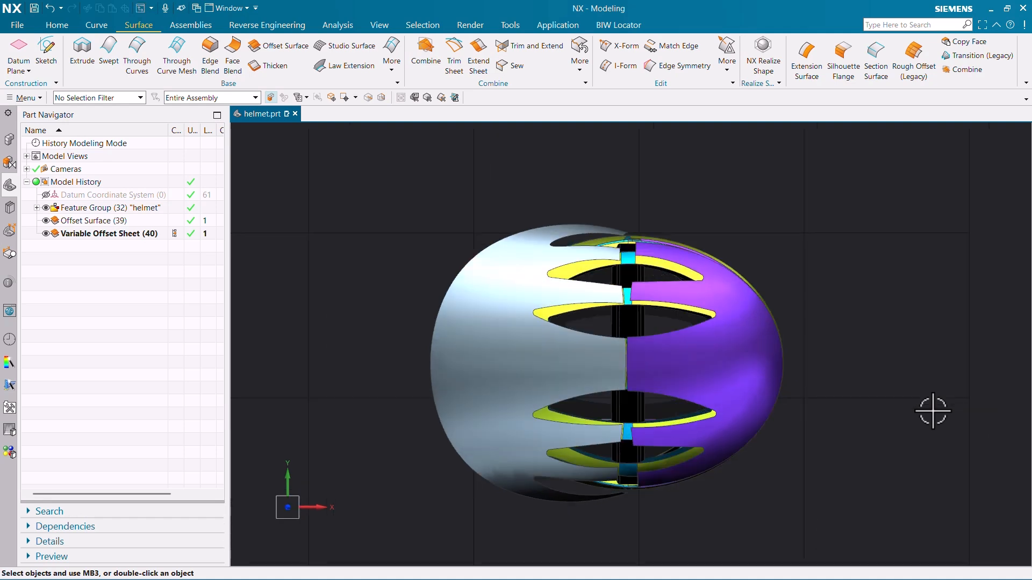
scroll(610, 216, "down", 2)
scroll(597, 235, "up", 1)
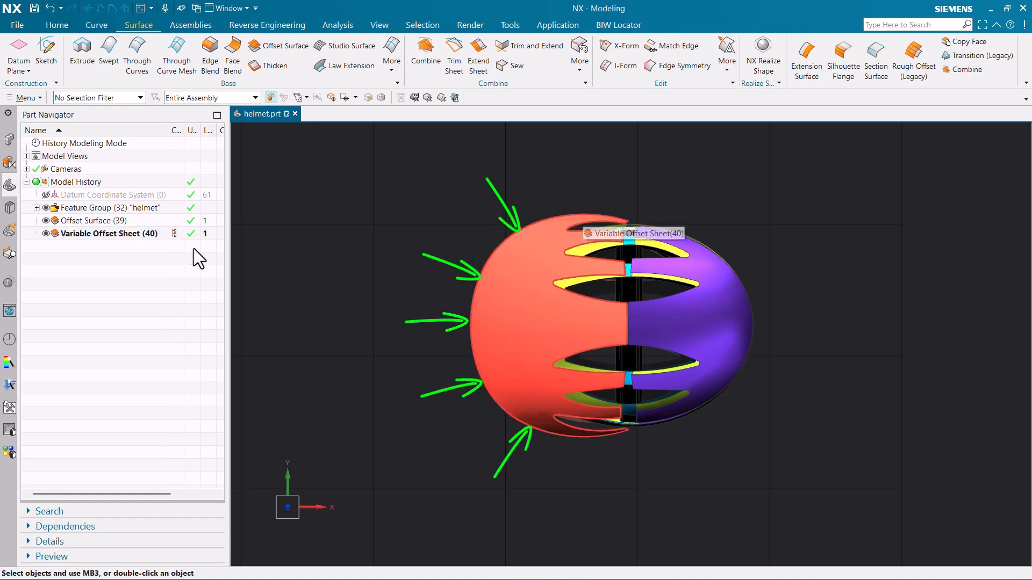
Edit the variable offset sheet with rollback, compare the Linear and Cubic methods, and apply Cubic.
left_click(156, 239)
right_click(156, 239)
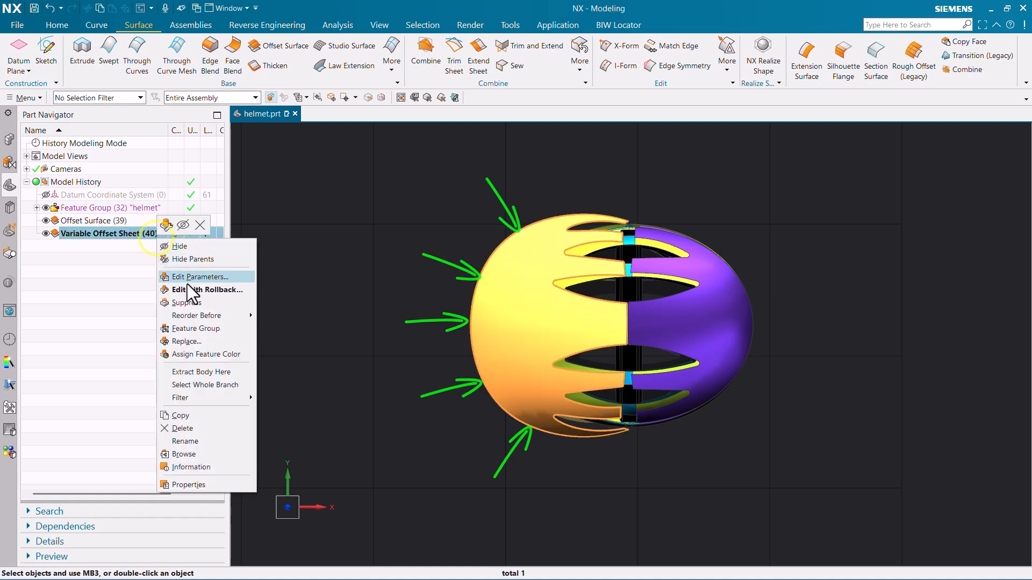
left_click(194, 292)
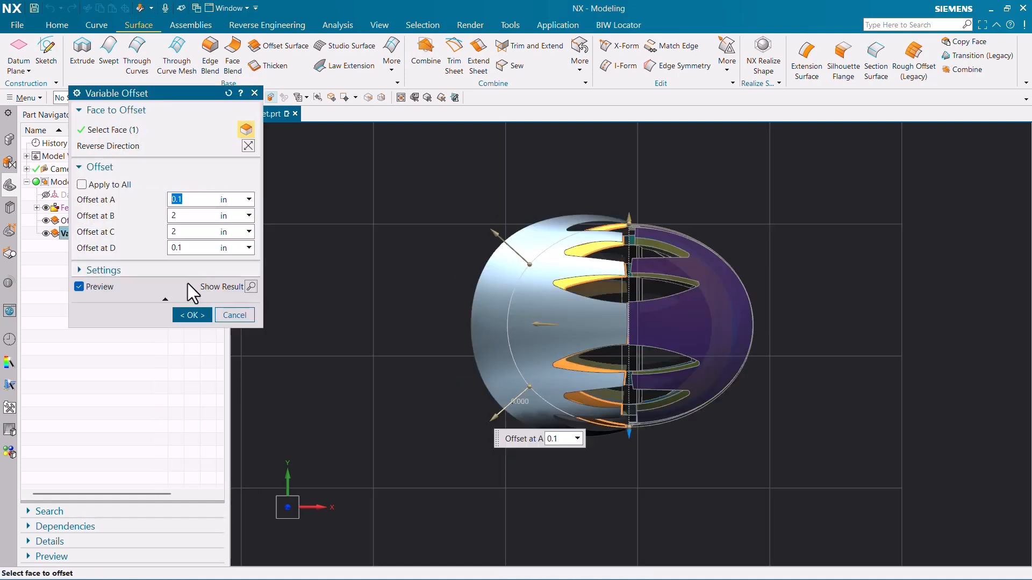
left_click(143, 270)
left_click(222, 304)
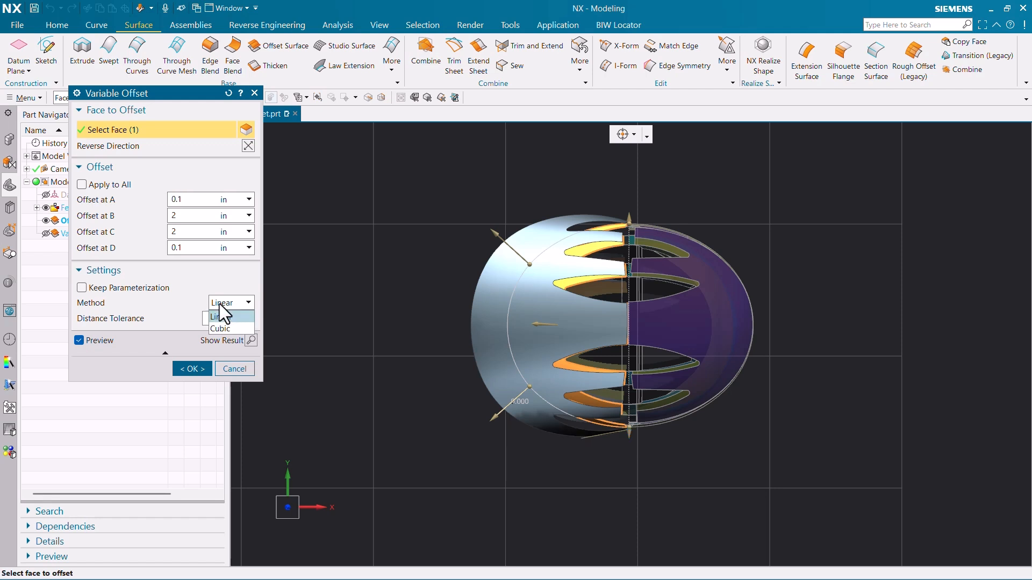
left_click(225, 326)
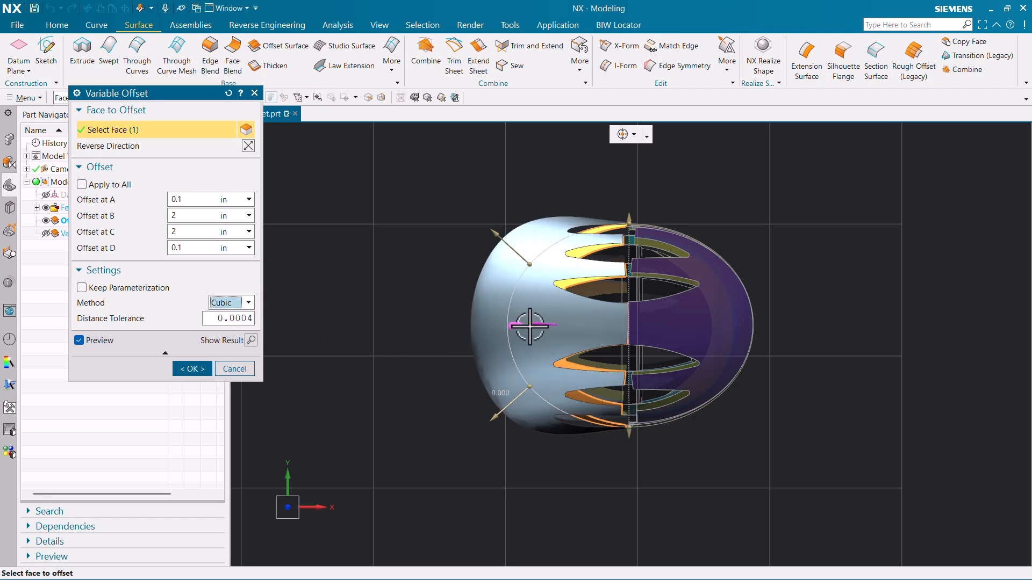
scroll(524, 317, "up", 1)
left_click(230, 316)
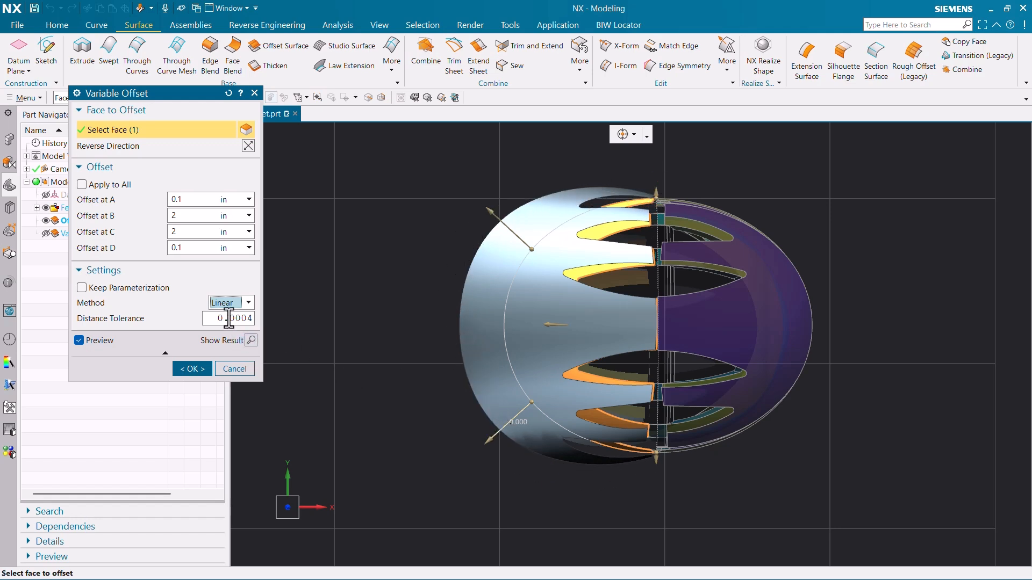
left_click(226, 302)
left_click(226, 329)
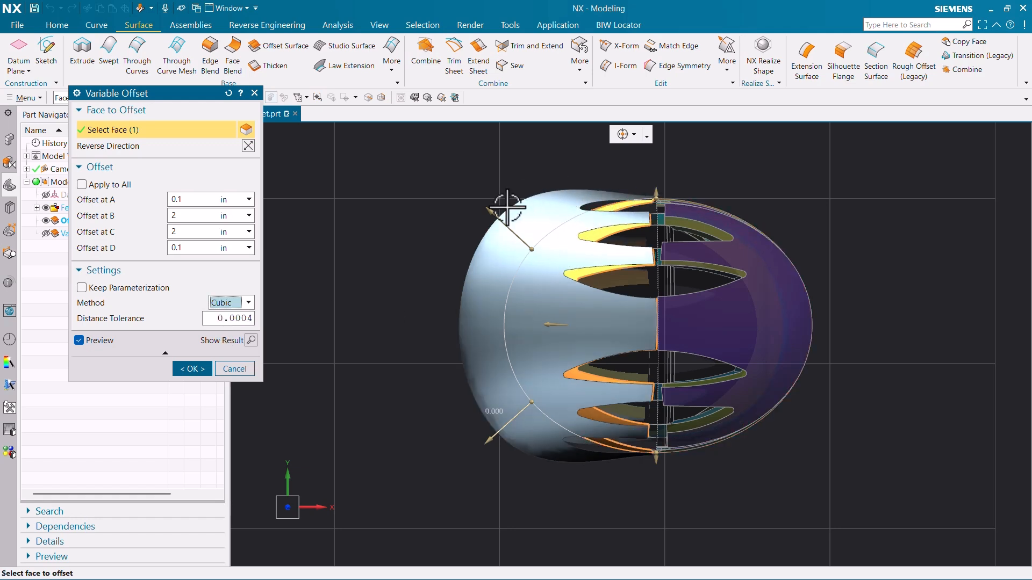
left_click(192, 369)
Examine the shape of the edited variable offset sheet from the front and side, ending in the trimetric view.
middle_click_drag(429, 342, 507, 279)
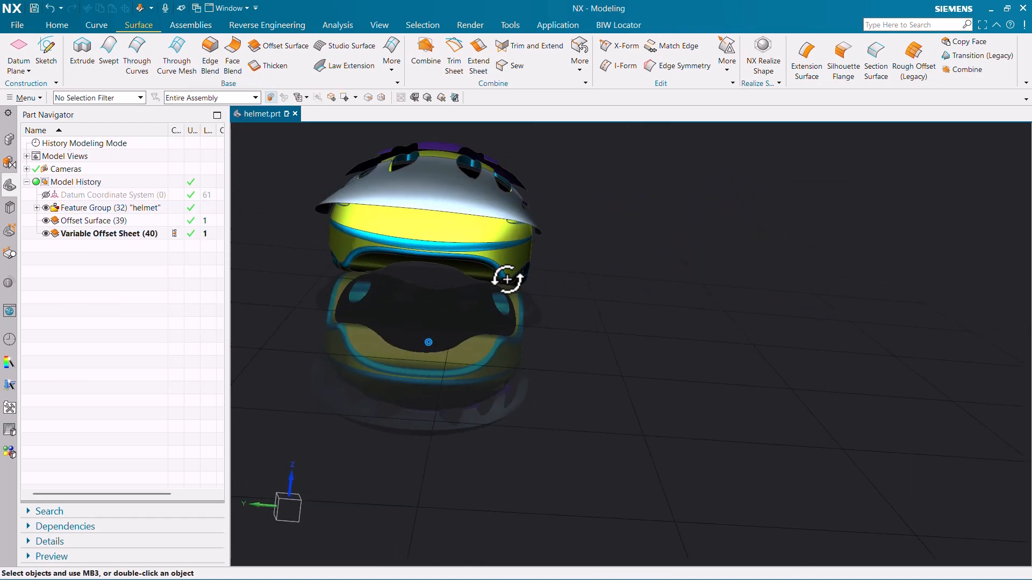
key("Home")
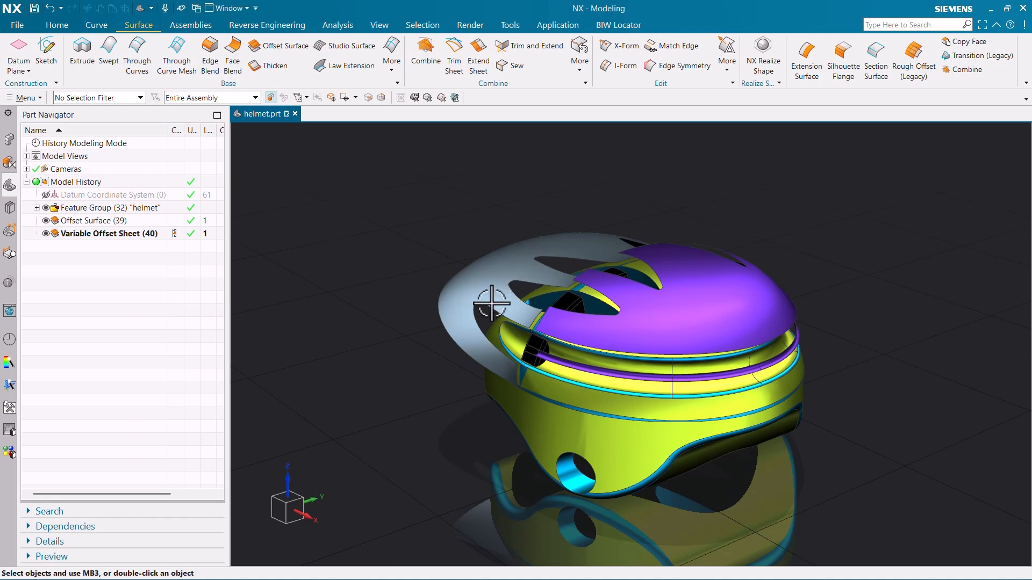
middle_click_drag(494, 364, 554, 364)
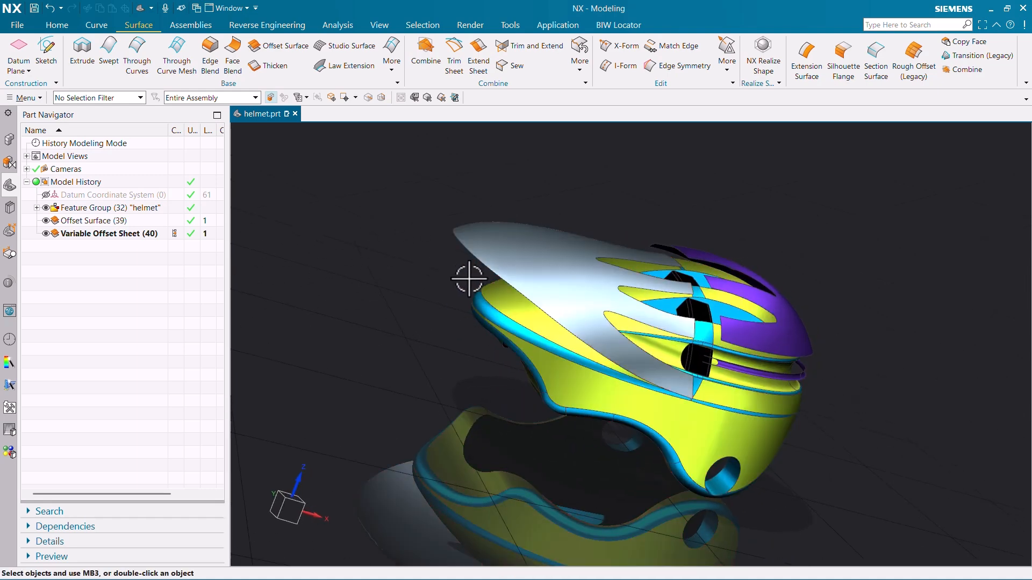
middle_click_drag(476, 280, 428, 288)
key("Home")
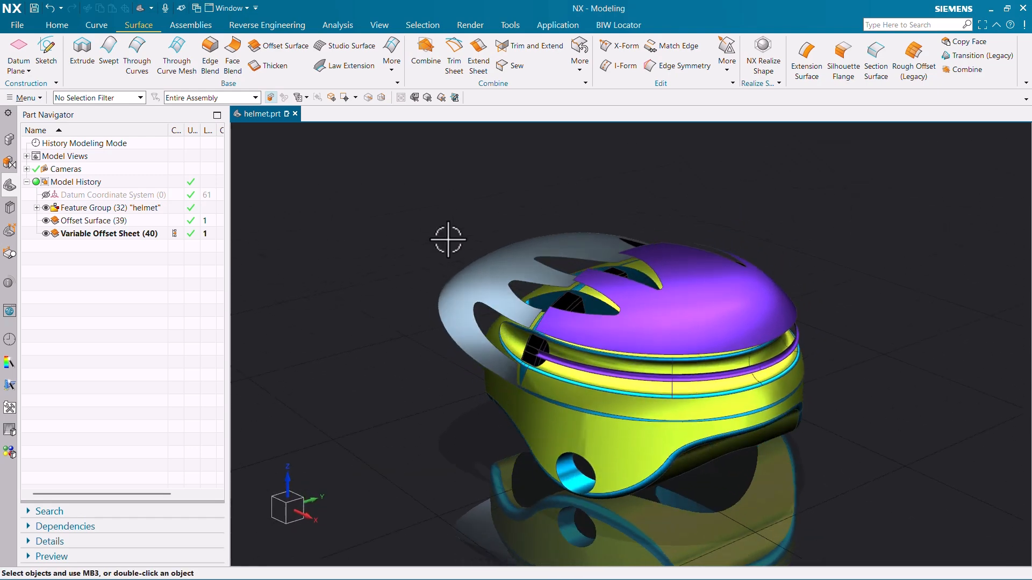